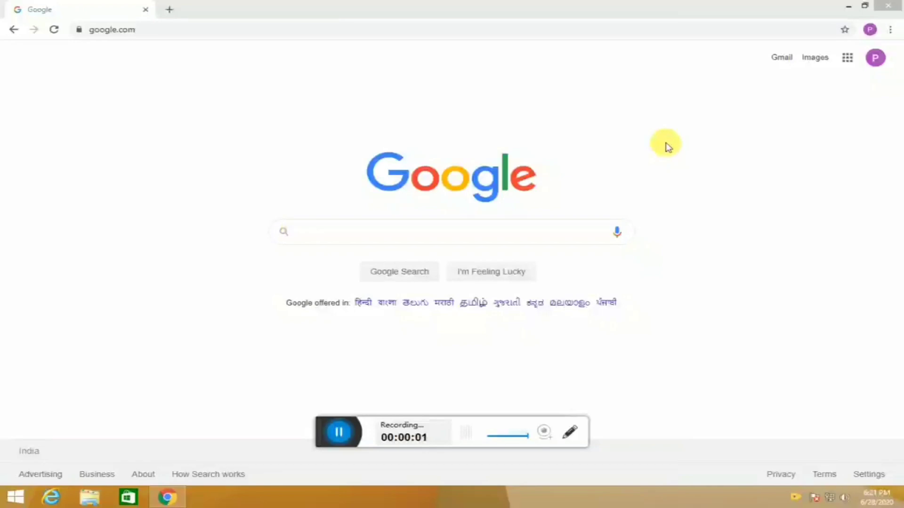
Go to Blogger from the Google apps panel on the Google home page
left_click(686, 178)
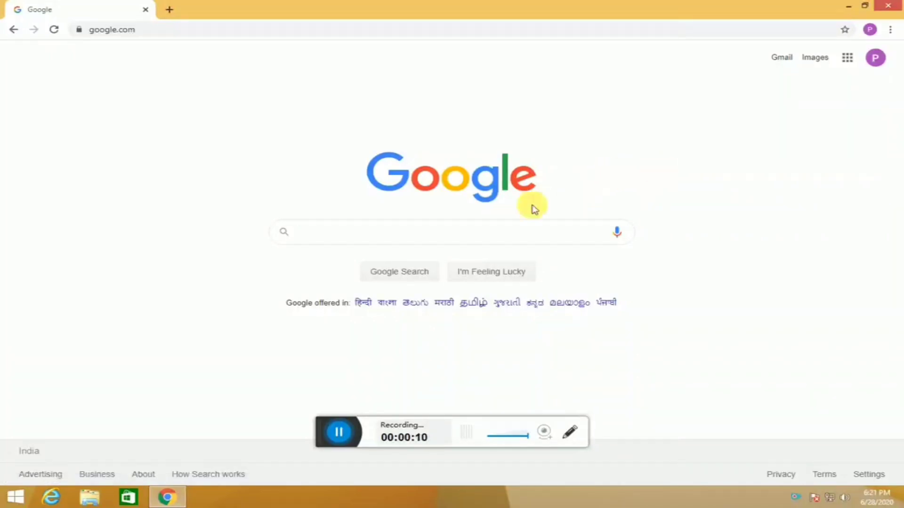
left_click(848, 66)
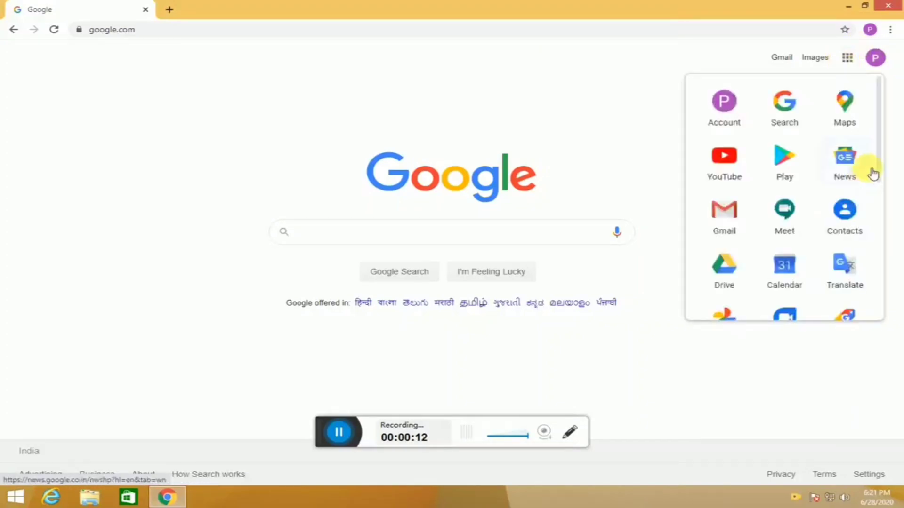
left_click_drag(880, 168, 883, 250)
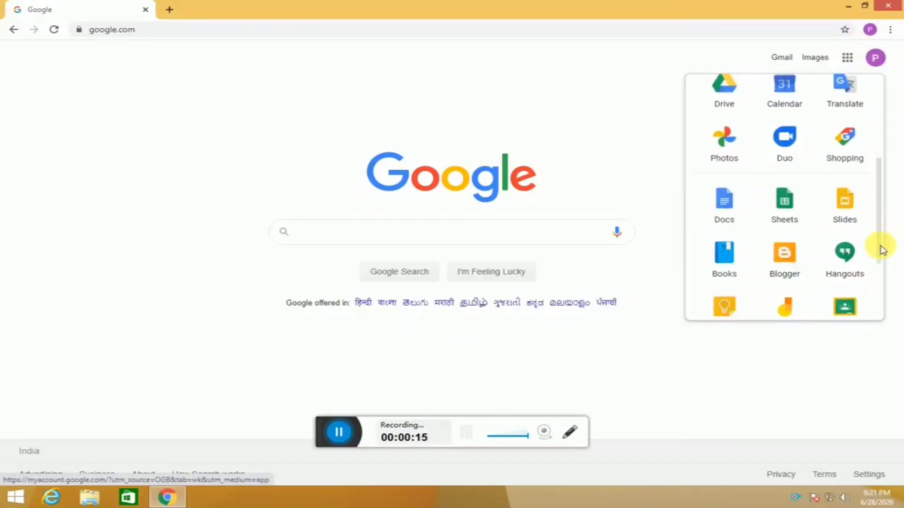
left_click(800, 258)
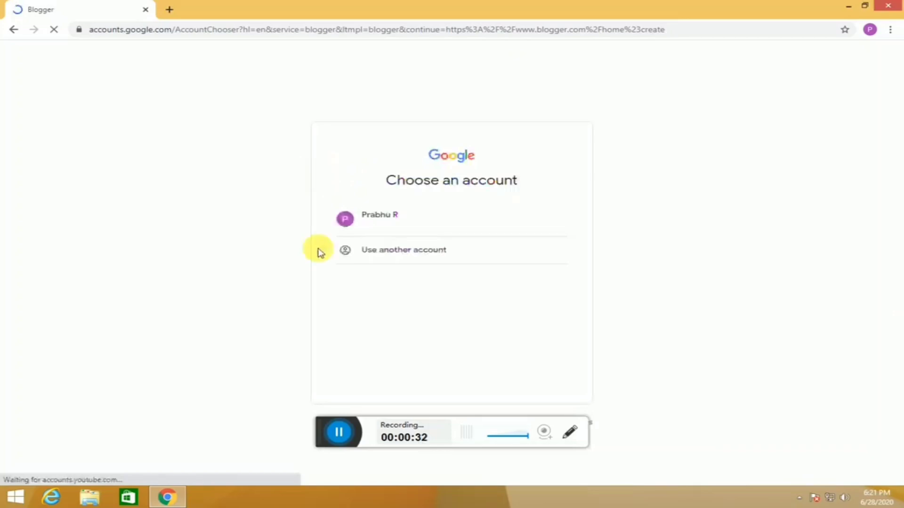
Sign in with the Google account and give the new blog the title 'prabhutech'
left_click(403, 223)
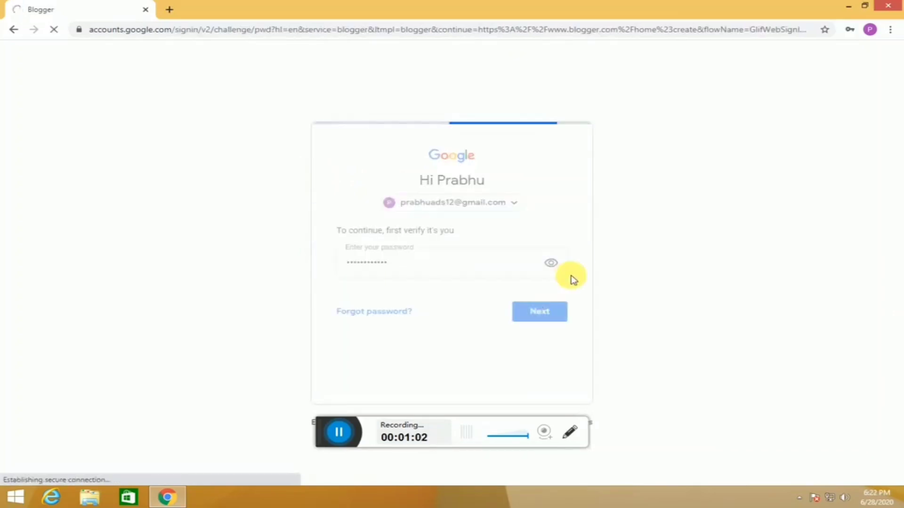
key("Return")
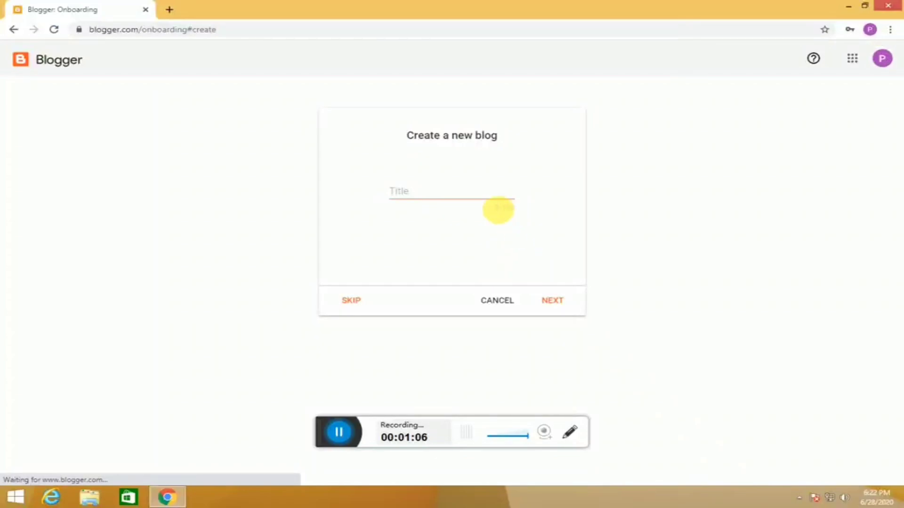
left_click(458, 195)
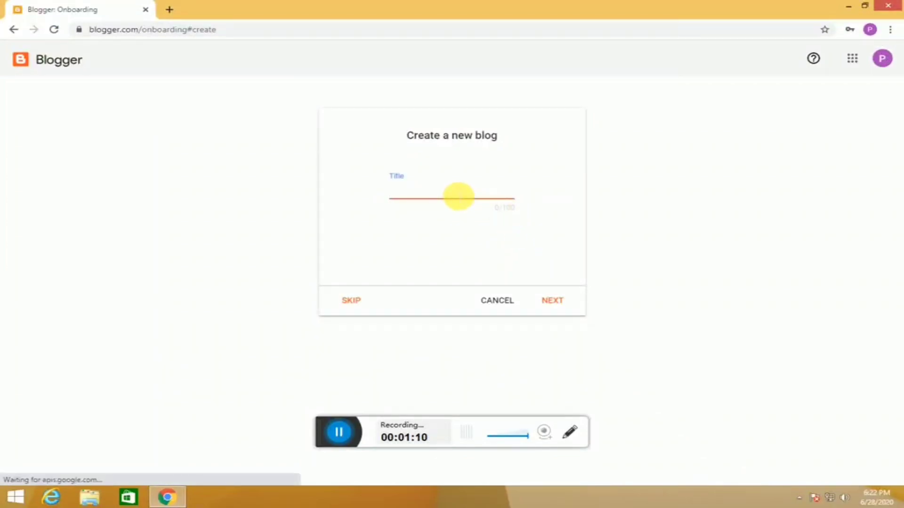
type("prabhutech")
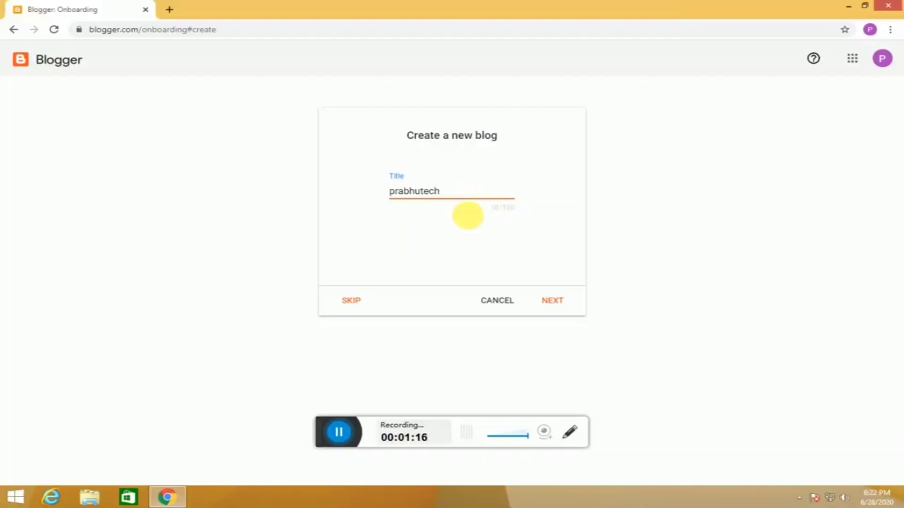
left_click(553, 301)
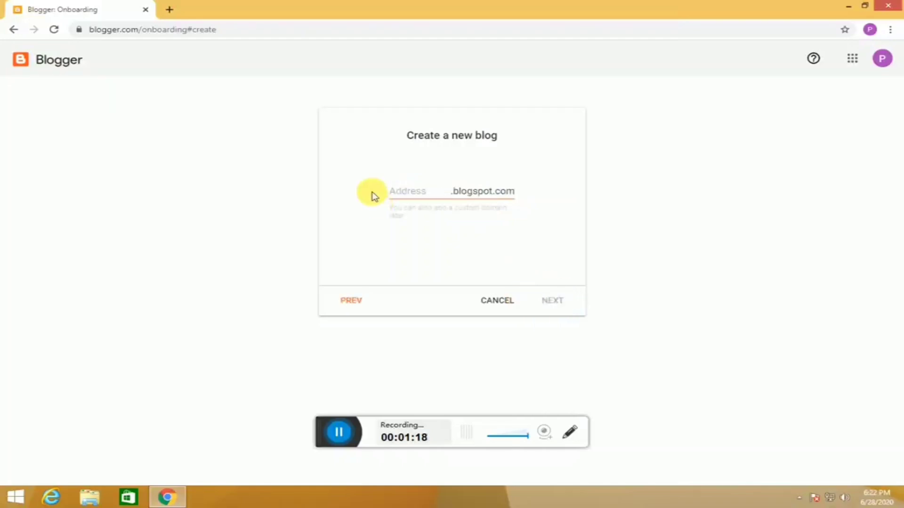
Try several .blogspot.com address variants around 'techtam' and 'tamilprabhu' for the blog
left_click(426, 193)
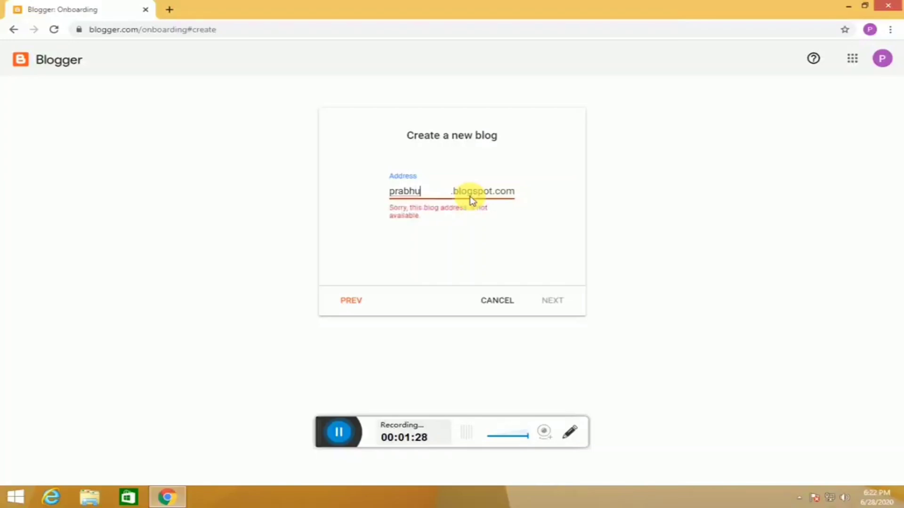
type("ech")
type("tamil")
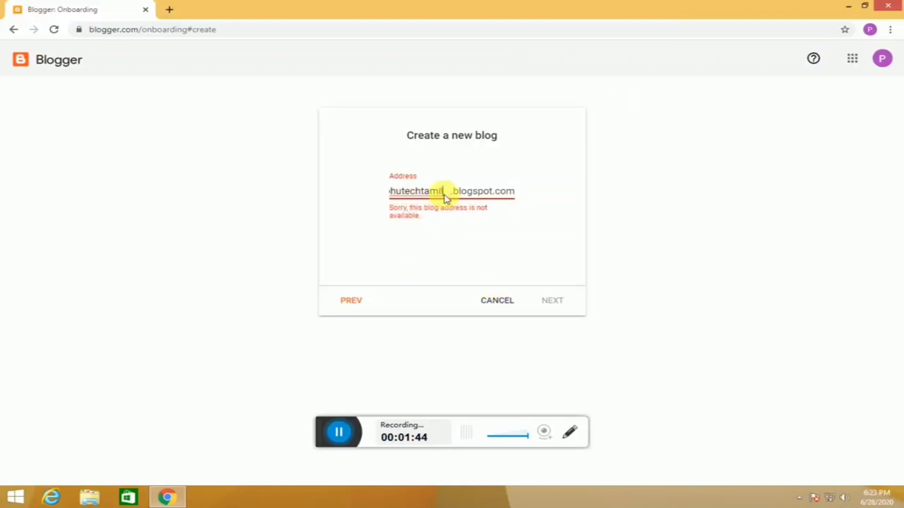
key("BackSpace")
key("BackSpace")
key("BackSpace")
key("BackSpace")
type("12")
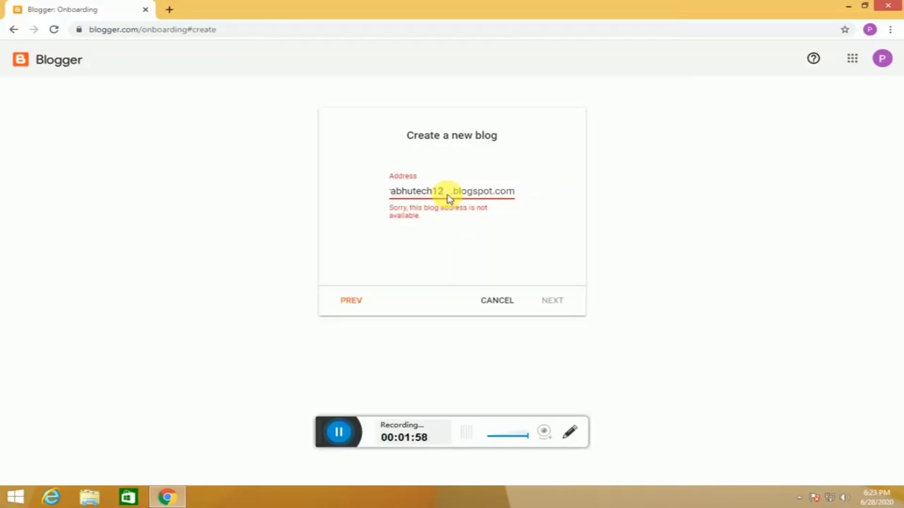
key("BackSpace")
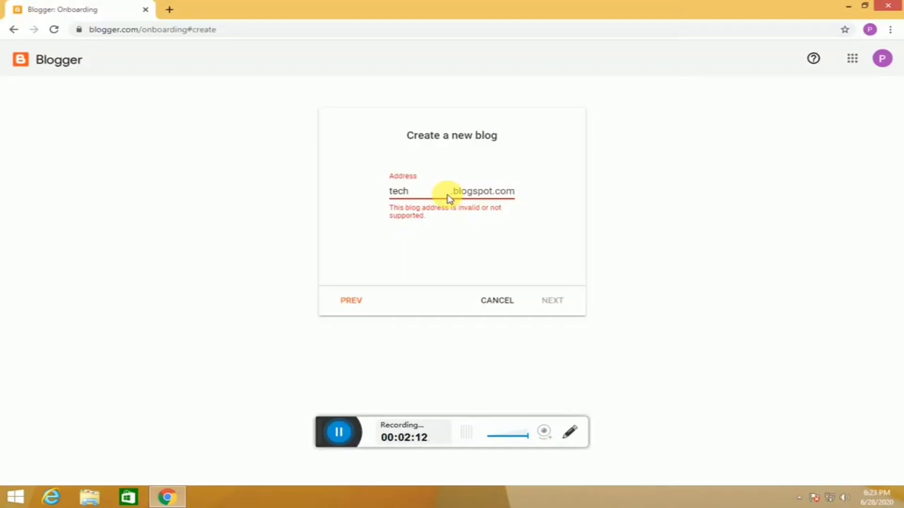
type("tam")
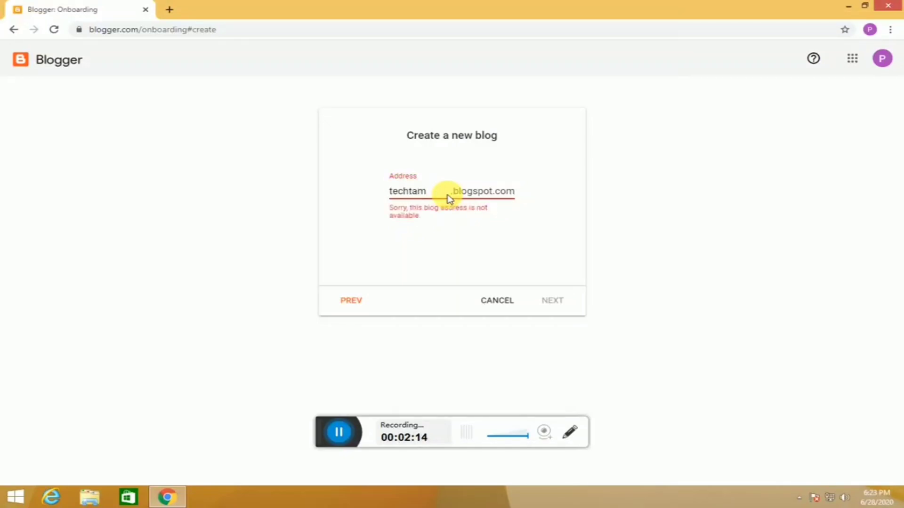
type("ilprabhu")
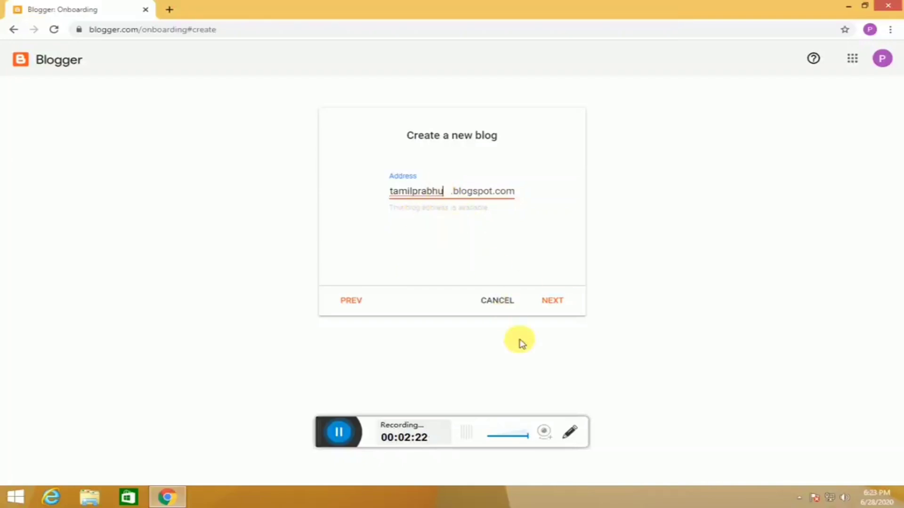
Accept the address, set the profile display name, and finish creating the prabhutech blog
left_click(553, 306)
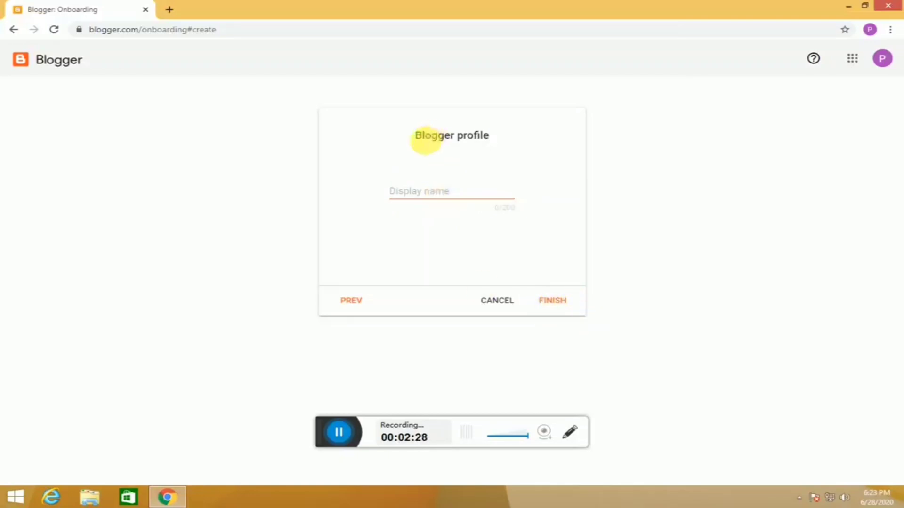
triple_click(469, 135)
left_click(466, 200)
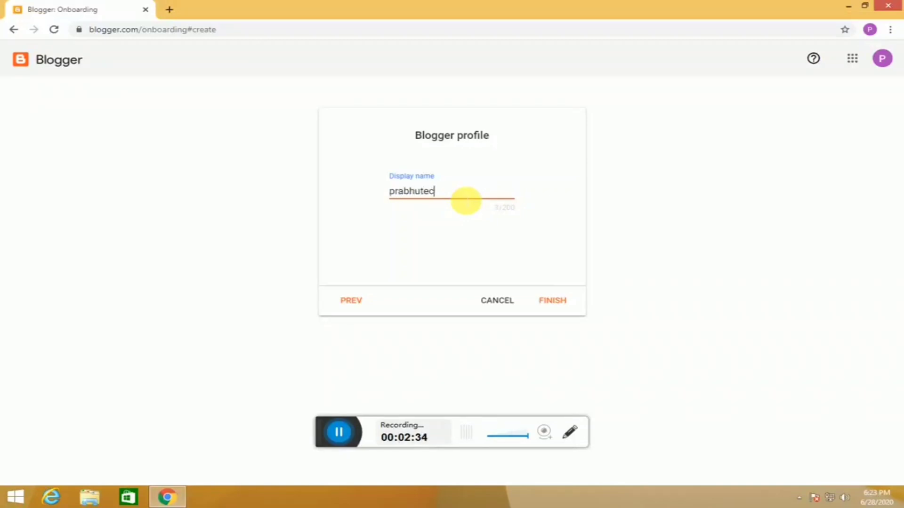
left_click(558, 307)
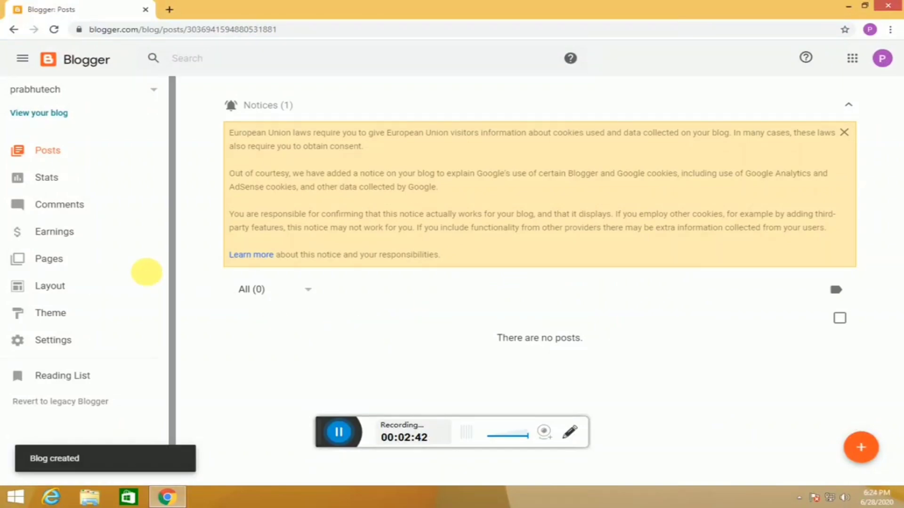
scroll(140, 254, "down", 2)
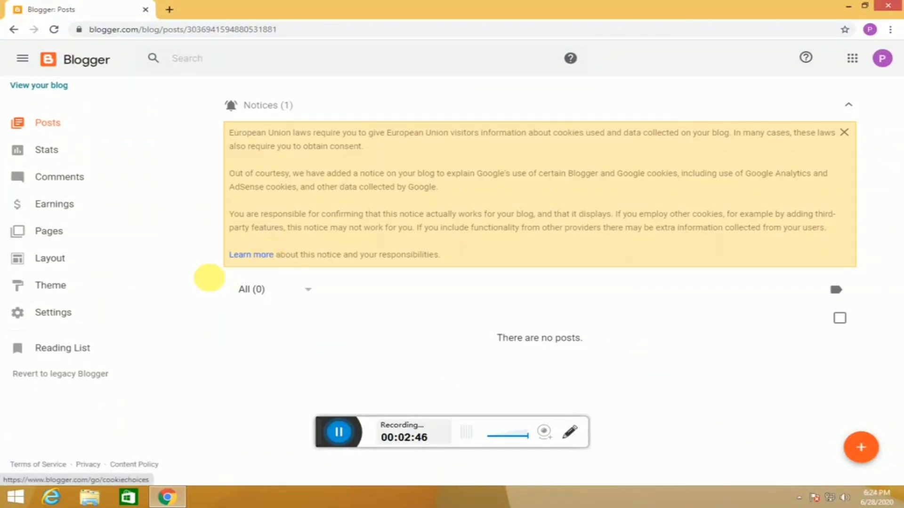
scroll(6, 236, "up", 1)
scroll(5, 234, "up", 1)
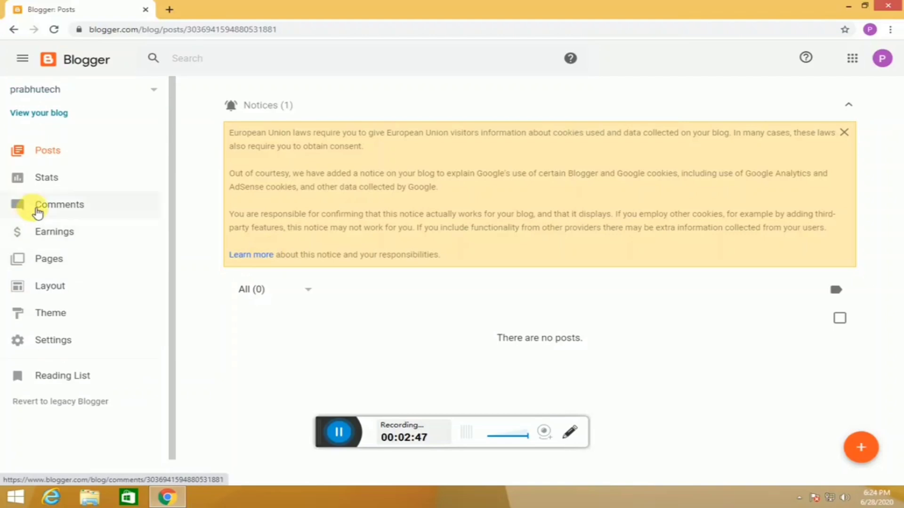
left_click(865, 446)
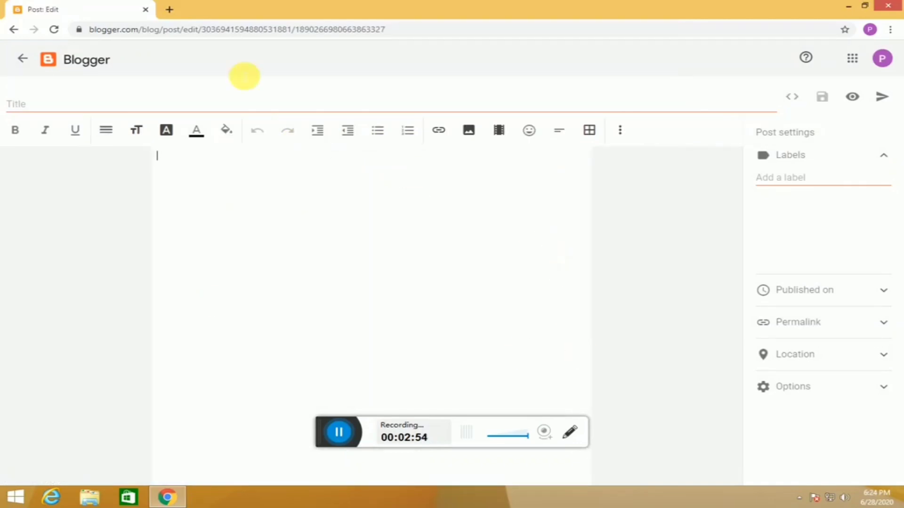
left_click(19, 58)
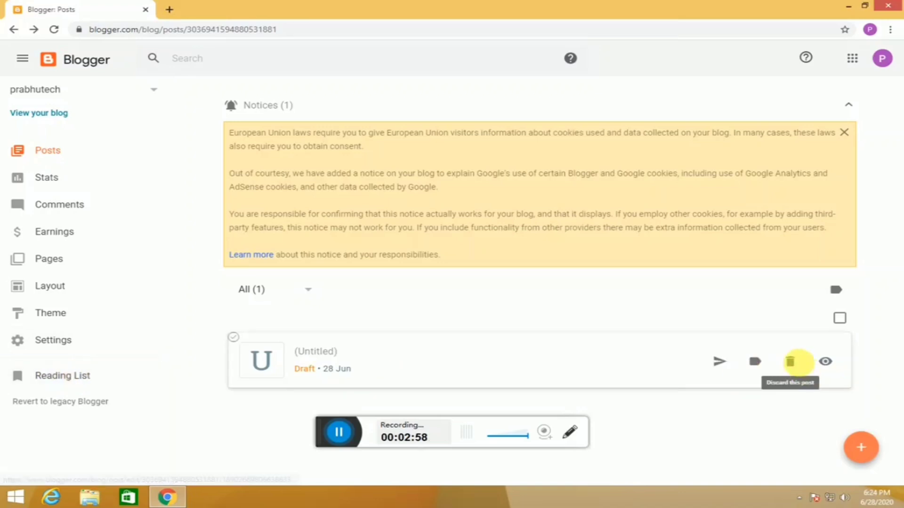
left_click(795, 363)
left_click(510, 295)
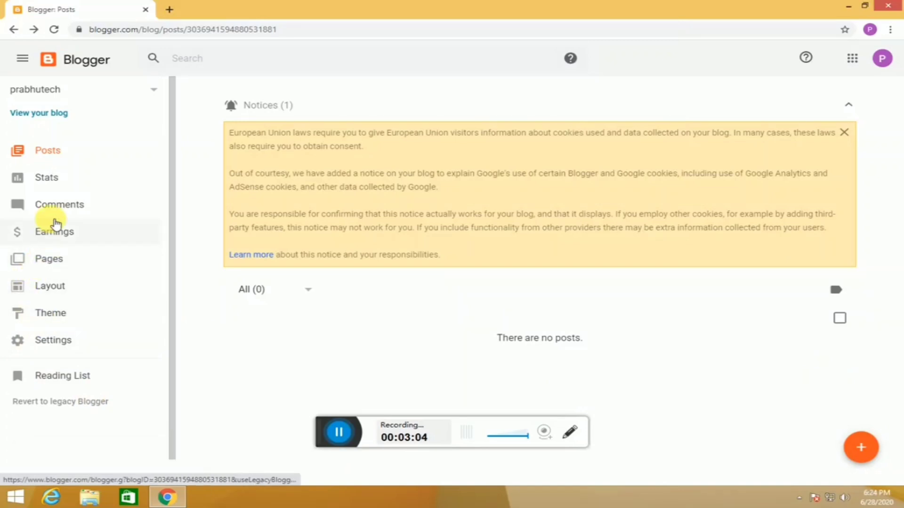
Review the Contempo Light theme and Contempo options, then select the page URL
left_click(59, 312)
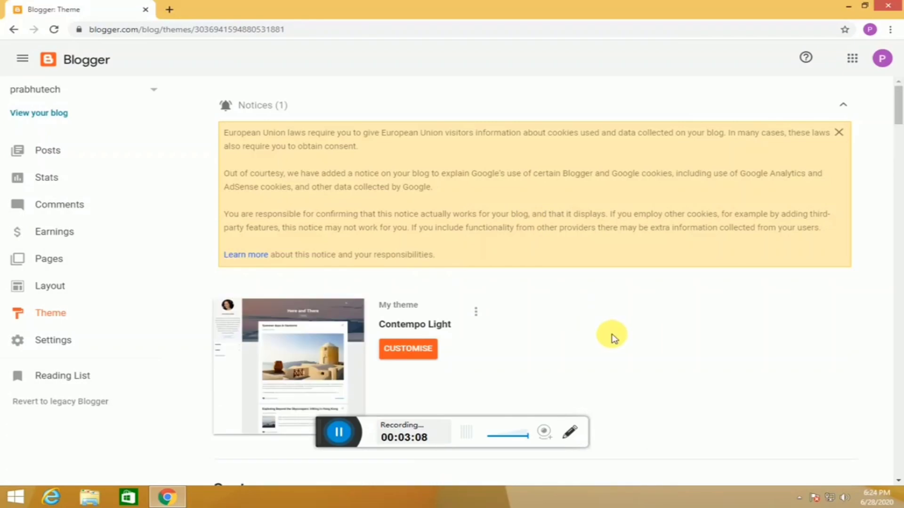
scroll(565, 320, "down", 1)
scroll(565, 315, "down", 6)
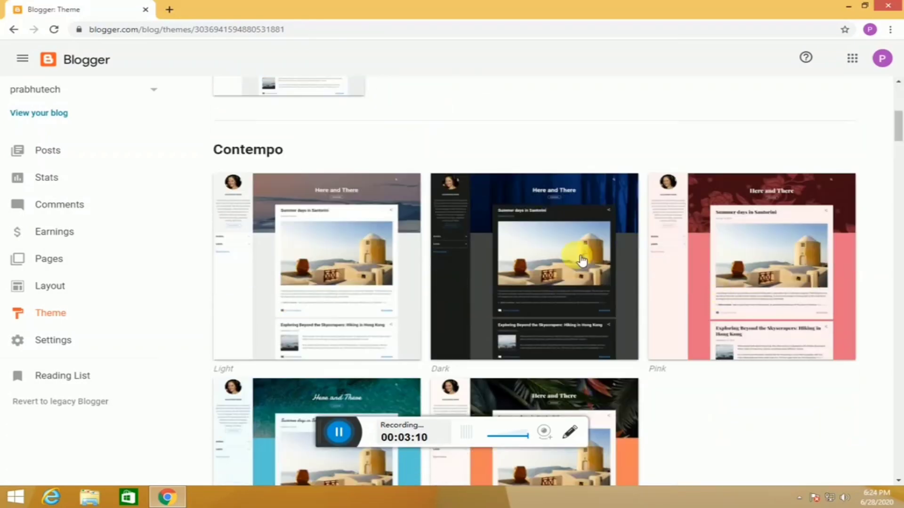
scroll(532, 267, "down", 2)
scroll(525, 259, "up", 10)
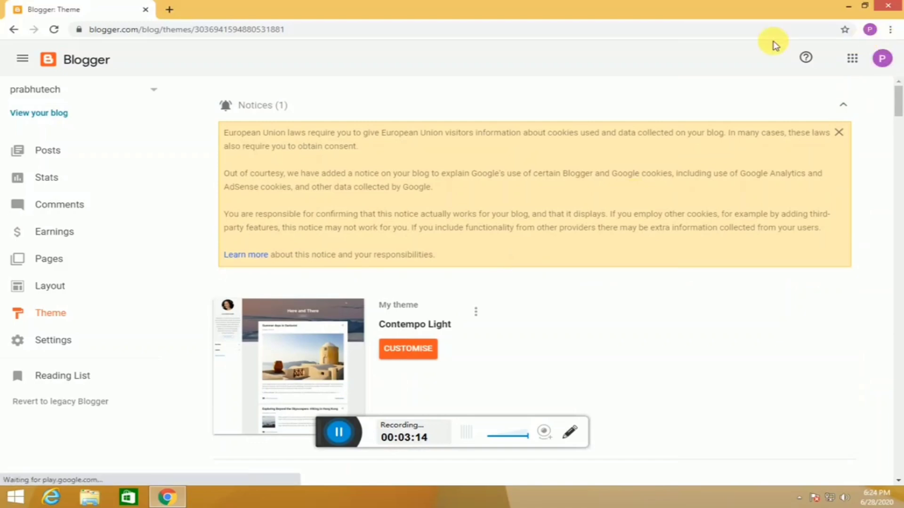
left_click(402, 37)
key("ctrl+a")
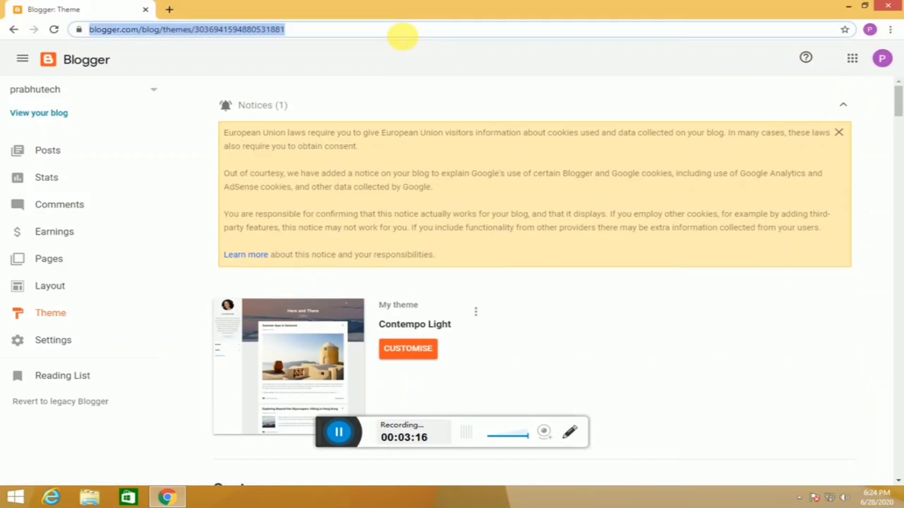
Load Google's home page in a new tab, then reload the Blogger Theme tab
left_click(183, 14)
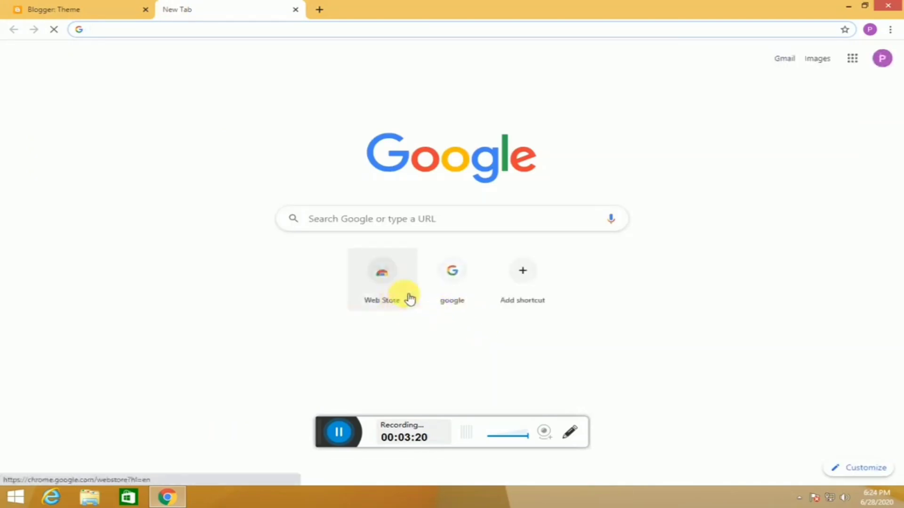
left_click(452, 278)
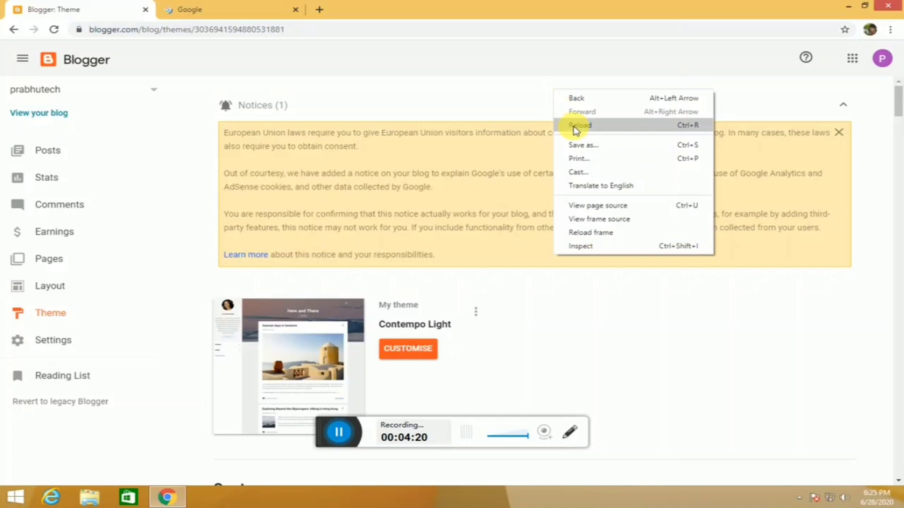
left_click(575, 126)
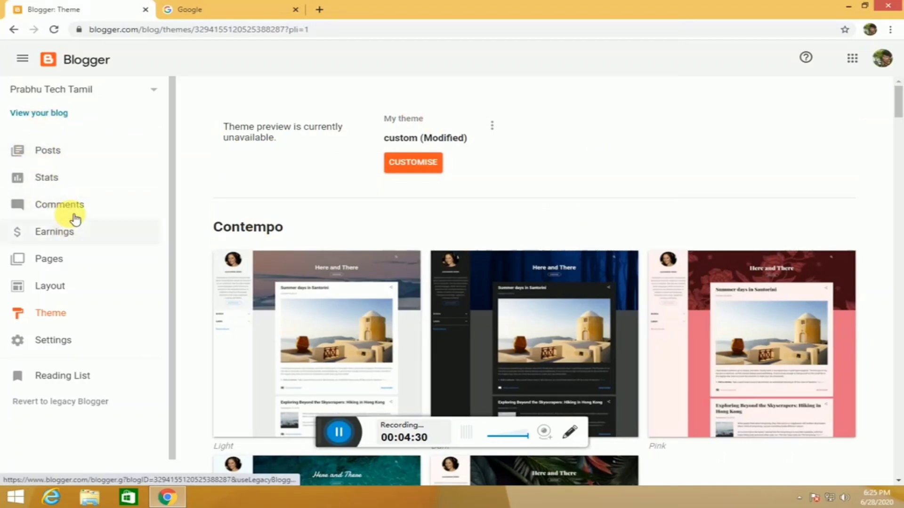
Scroll through the blog's 59 published posts and return to the top
left_click(125, 146)
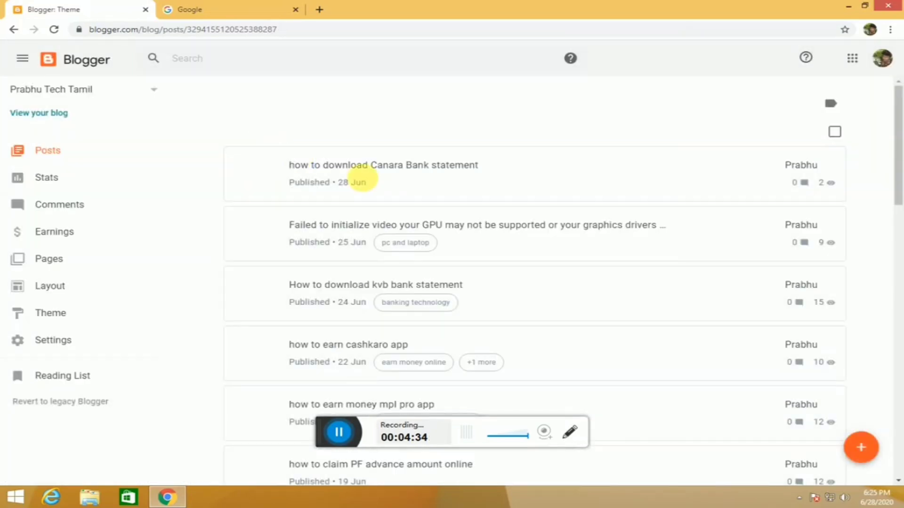
left_click_drag(895, 157, 899, 238)
scroll(900, 238, "down", 4)
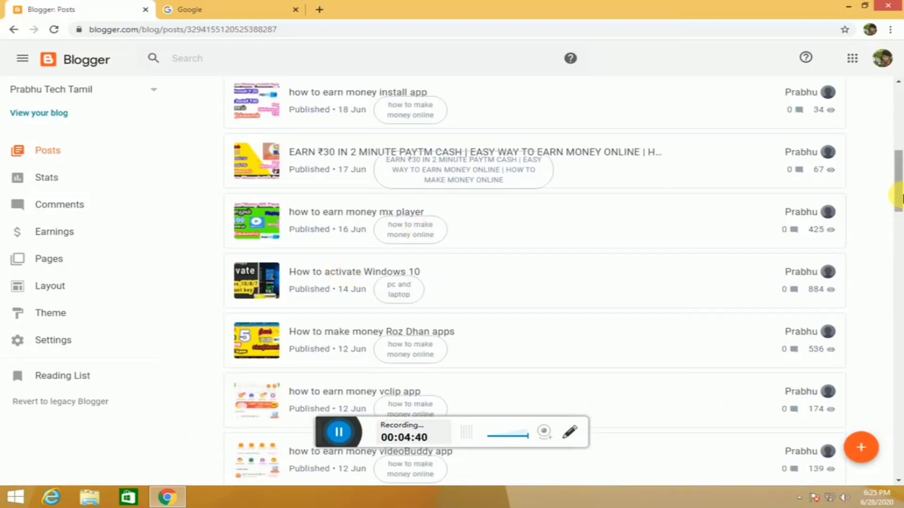
scroll(897, 224, "up", 1)
left_click_drag(899, 224, 899, 188)
scroll(901, 138, "up", 4)
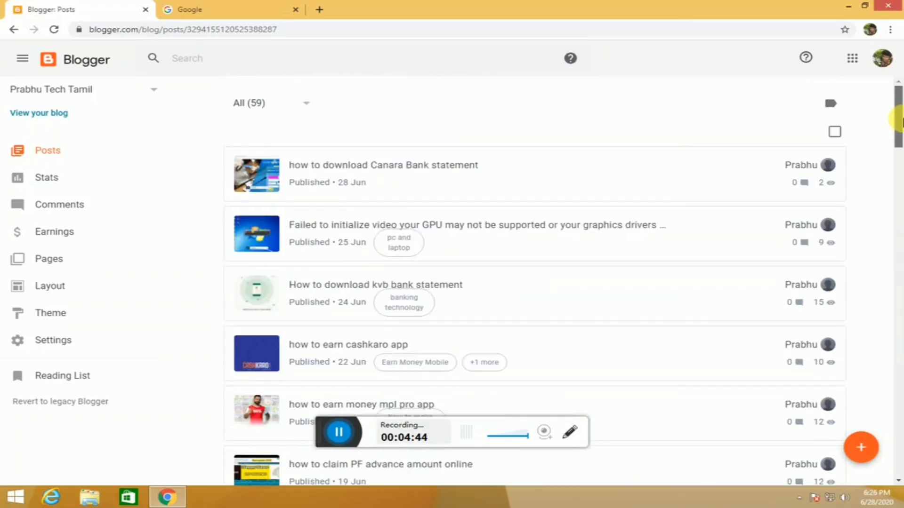
left_click(35, 345)
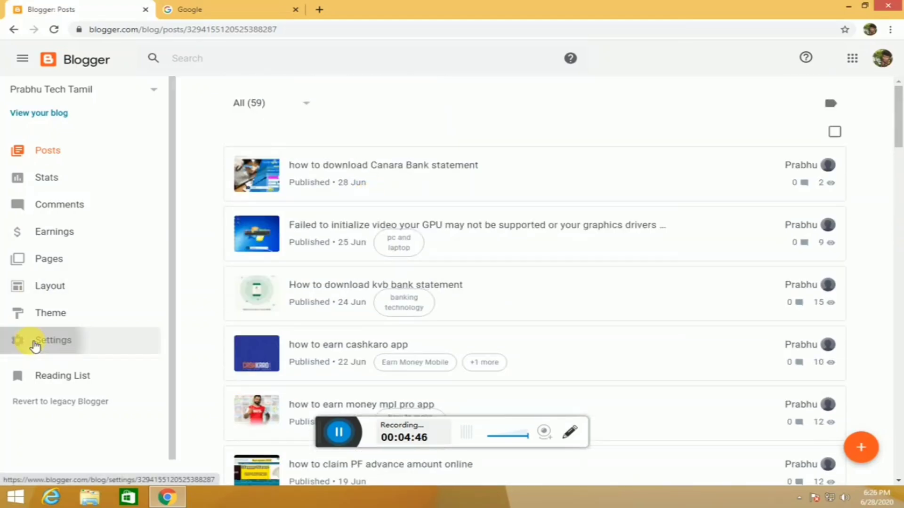
scroll(273, 278, "down", 3)
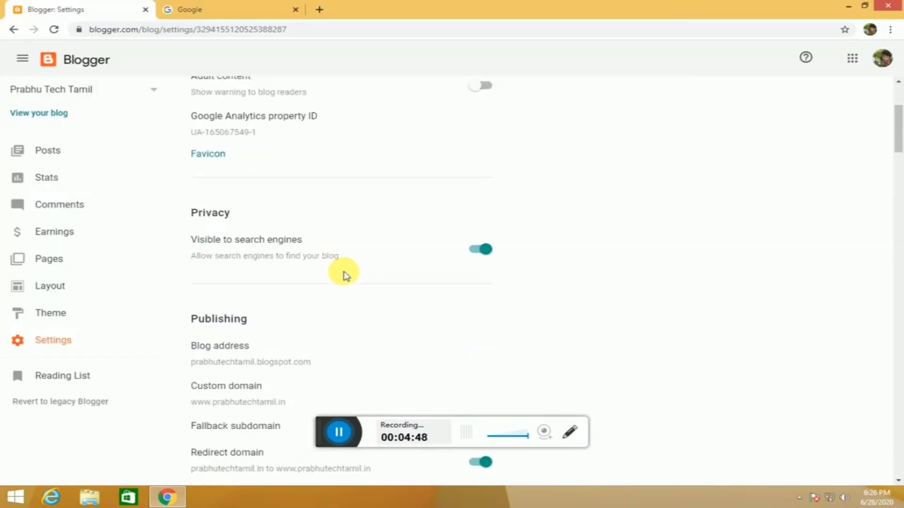
scroll(342, 272, "down", 4)
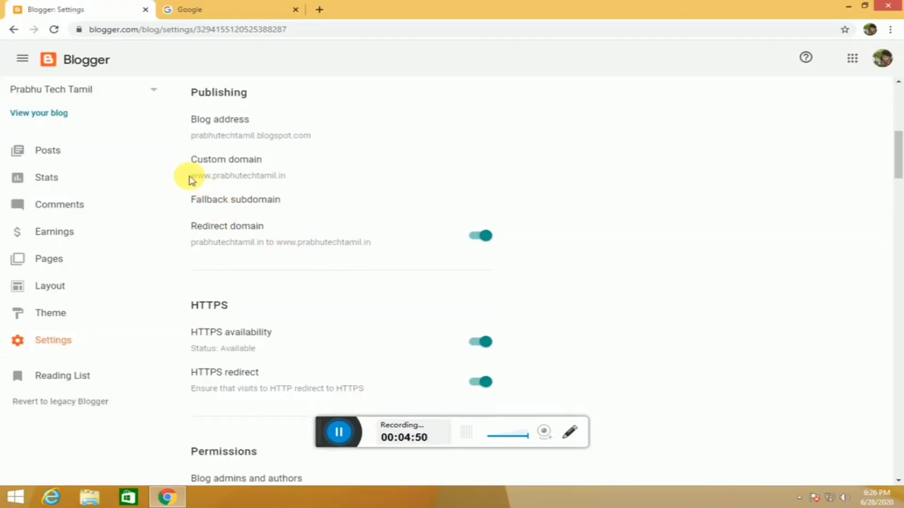
left_click_drag(219, 177, 291, 177)
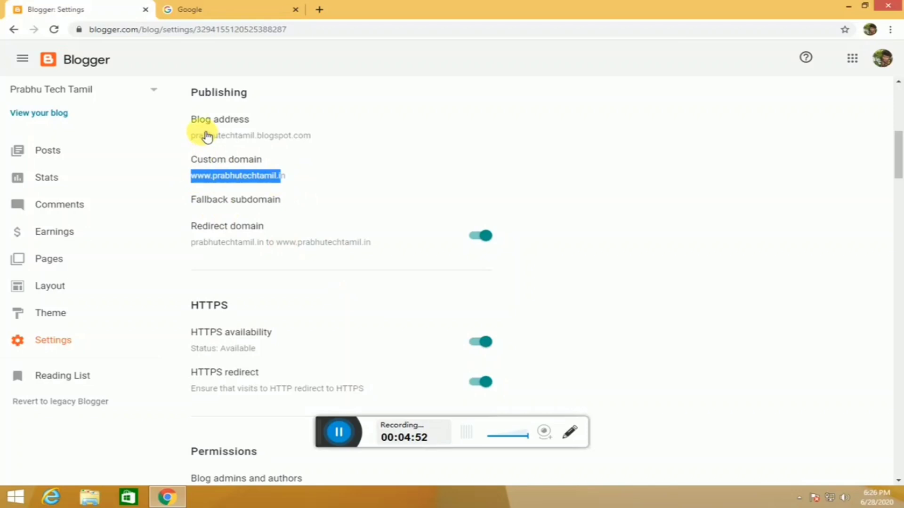
left_click_drag(195, 137, 306, 142)
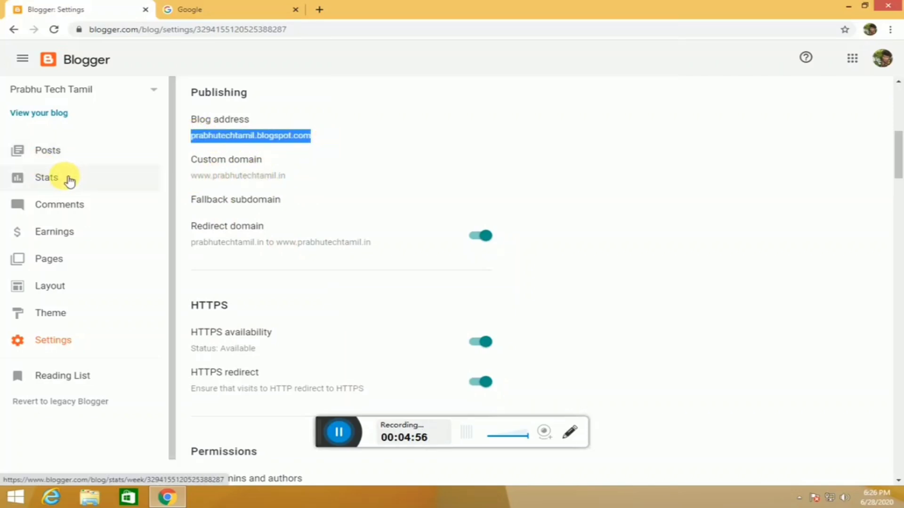
Open Stats and highlight yesterday's 263 views and this month's 7006 views
left_click(89, 184)
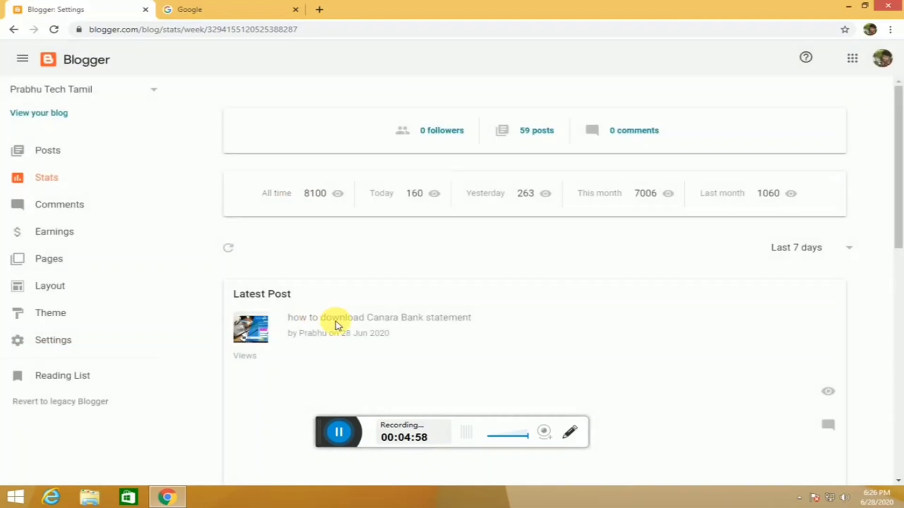
left_click_drag(484, 192, 534, 192)
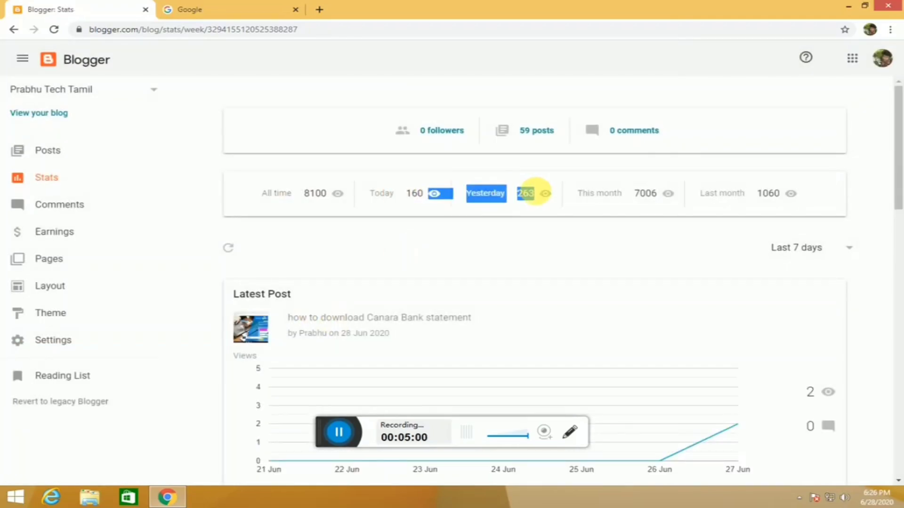
left_click_drag(660, 197, 682, 197)
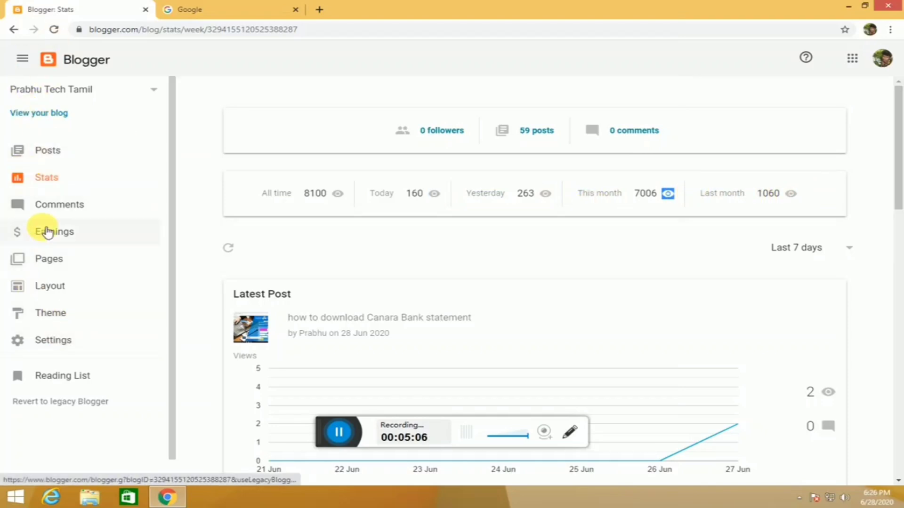
left_click(50, 117)
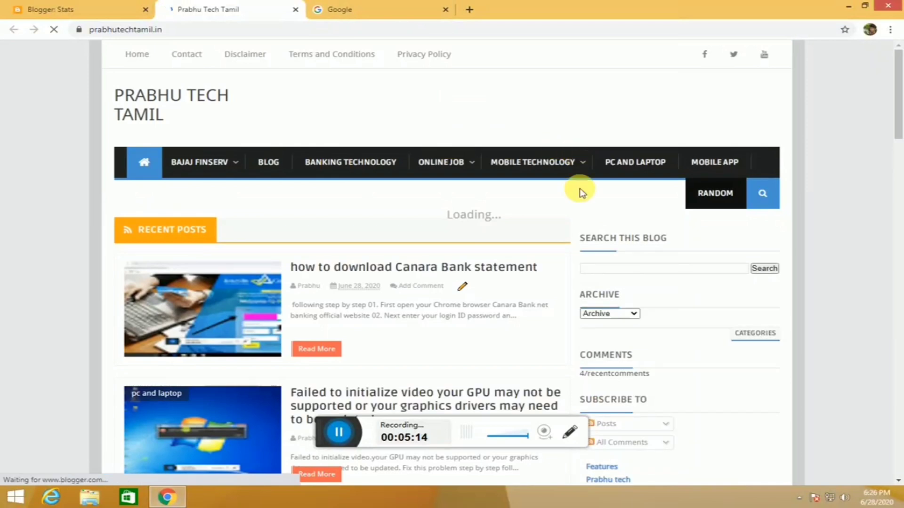
Scroll through the live Prabhu Tech Tamil site, then return to the Blogger Stats tab
scroll(564, 179, "down", 7)
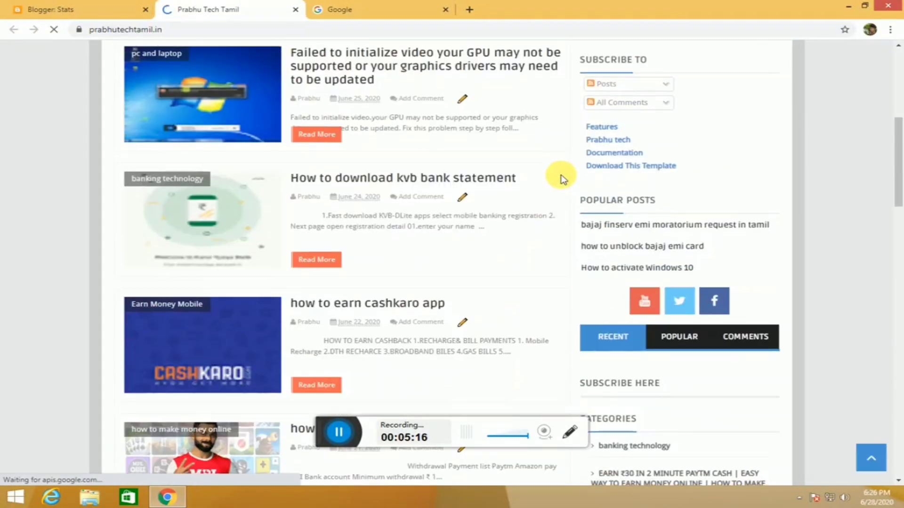
scroll(563, 179, "down", 5)
scroll(563, 179, "down", 12)
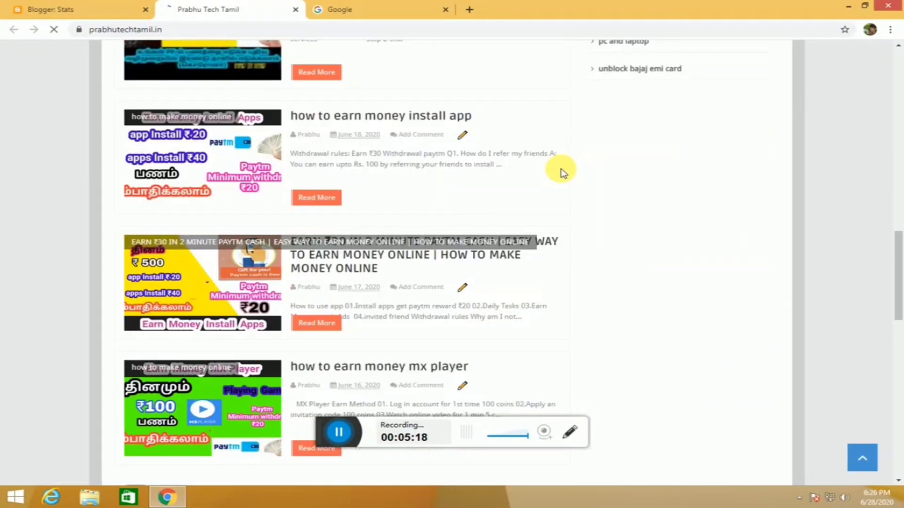
scroll(564, 173, "up", 12)
scroll(565, 173, "up", 12)
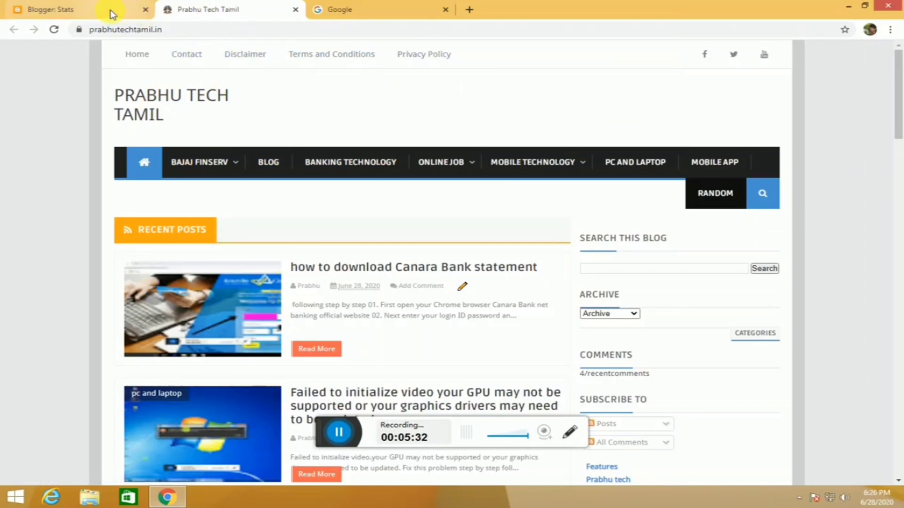
left_click(67, 8)
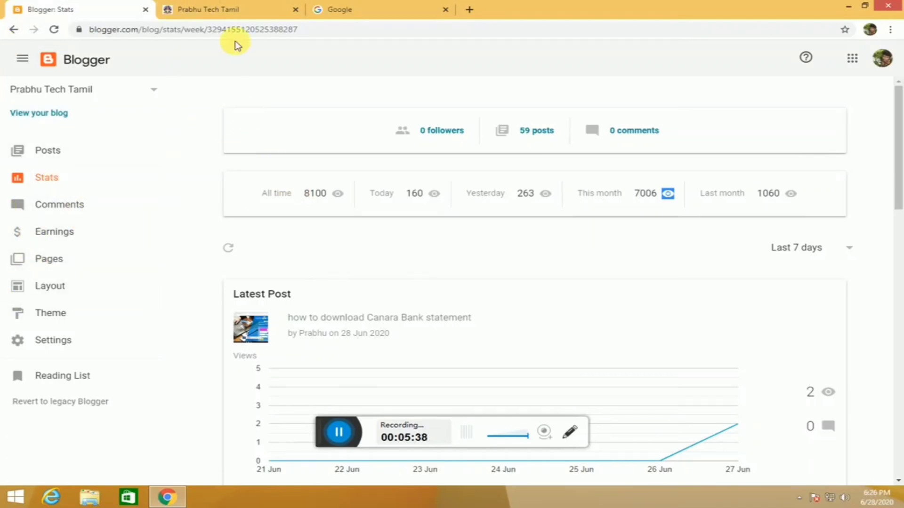
left_click(183, 7)
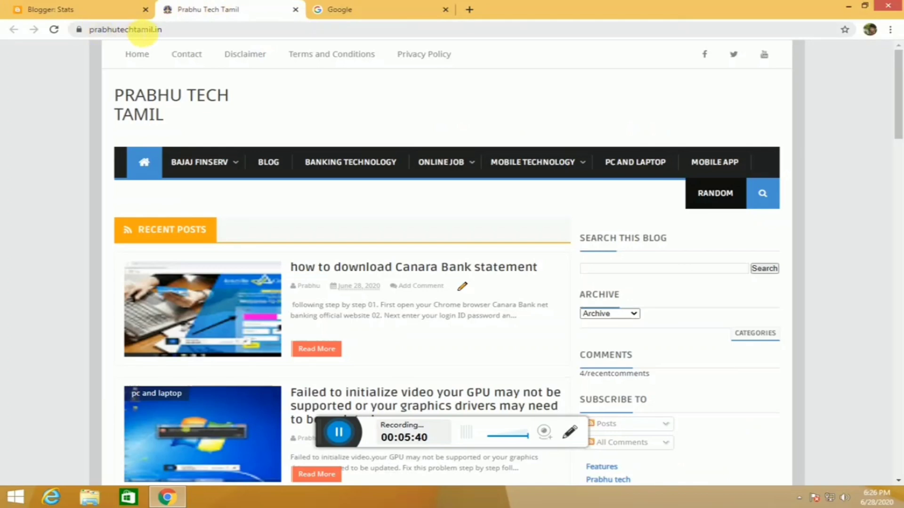
left_click(162, 29)
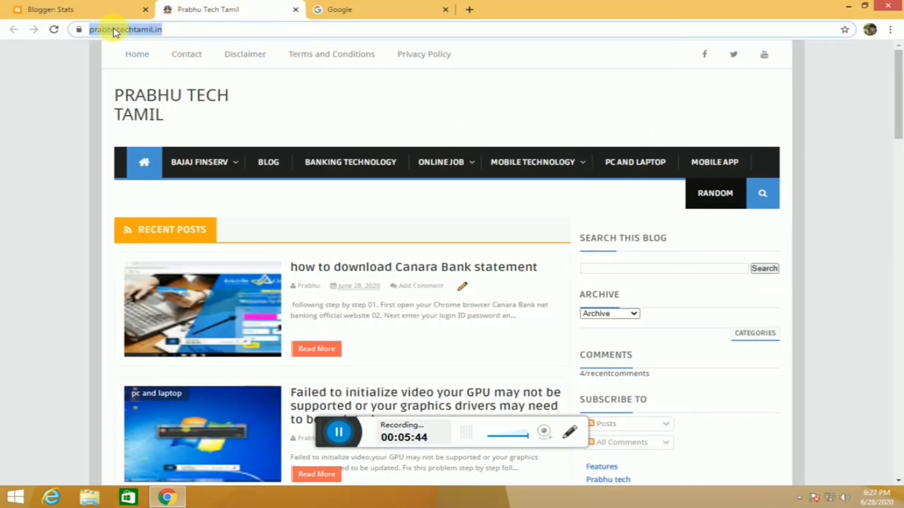
left_click(205, 30)
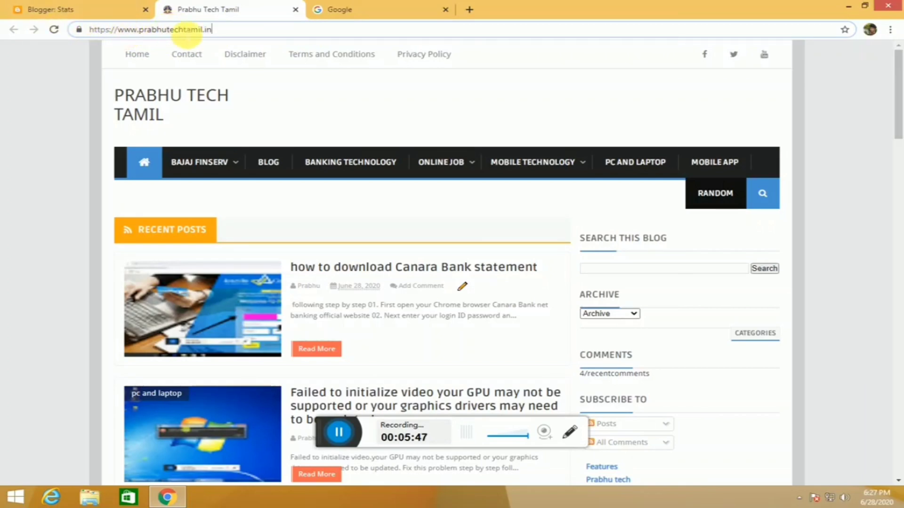
left_click(71, 9)
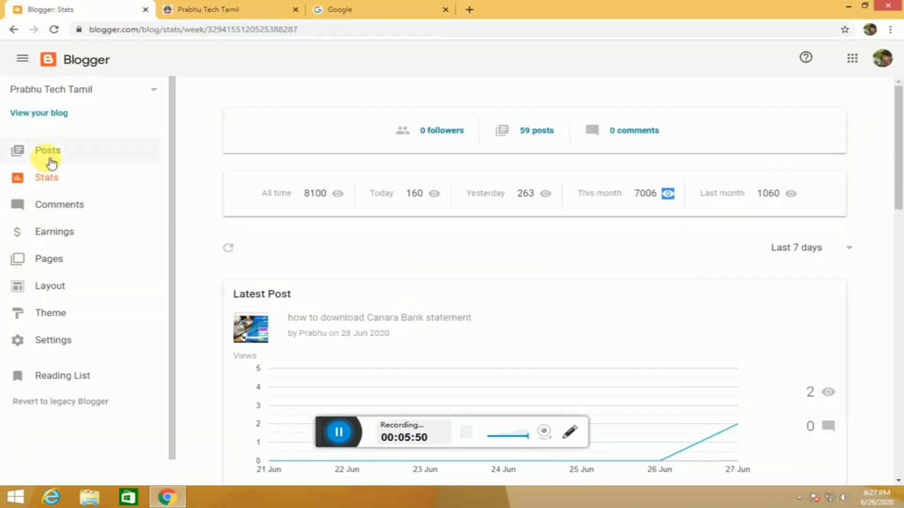
Review the blog's five published pages, then scroll the Posts list down to the 7 Jun entries
left_click(66, 260)
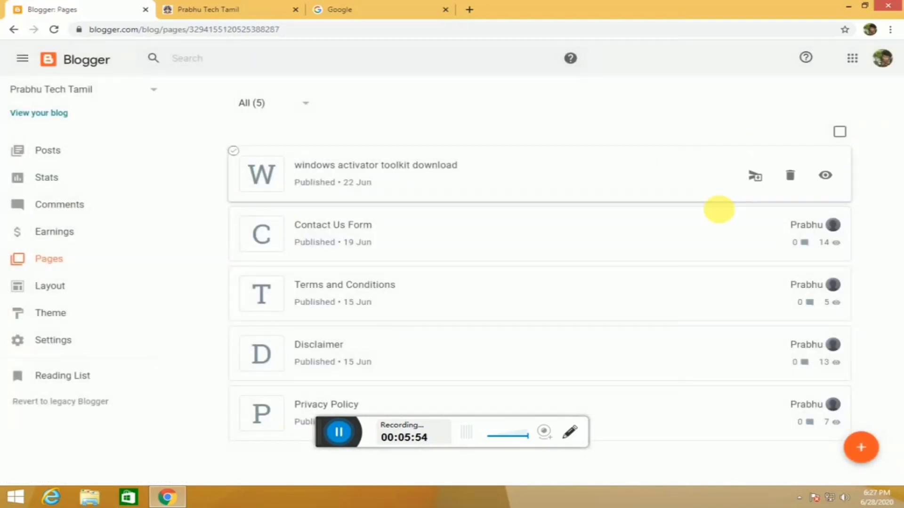
left_click(71, 155)
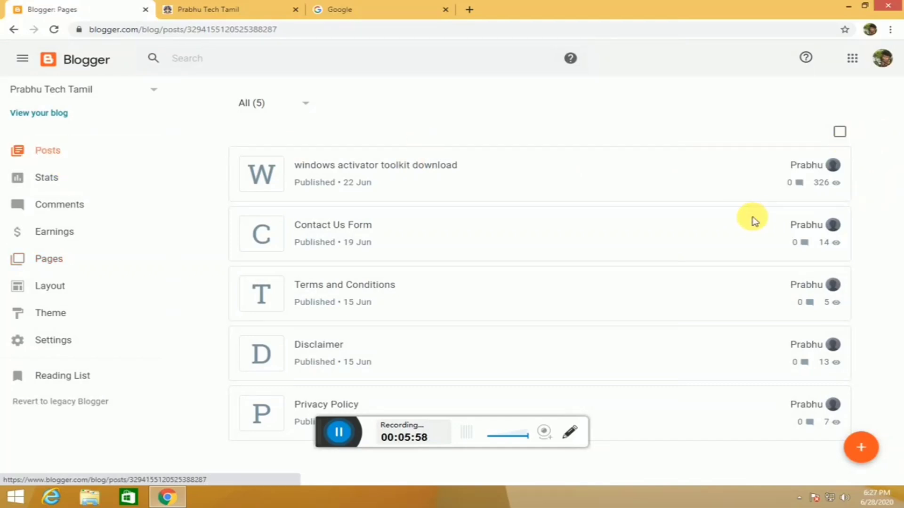
scroll(419, 228, "down", 8)
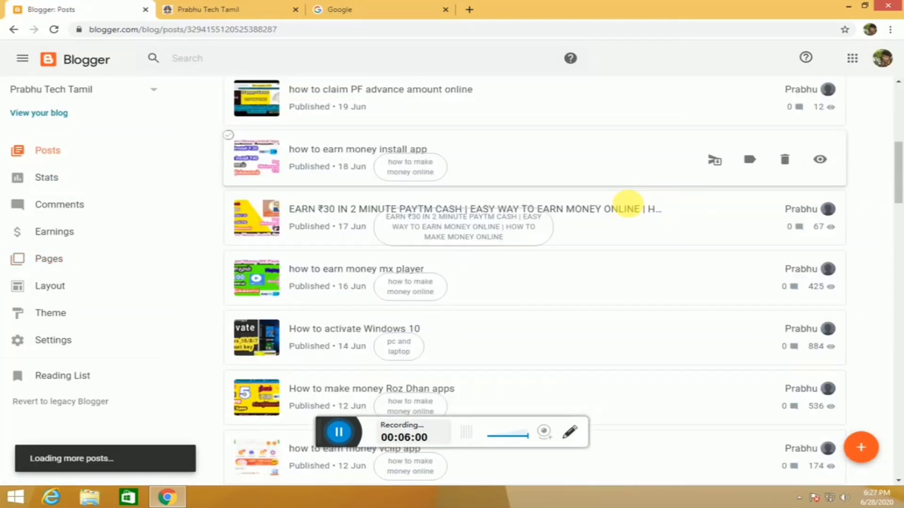
scroll(555, 234, "down", 5)
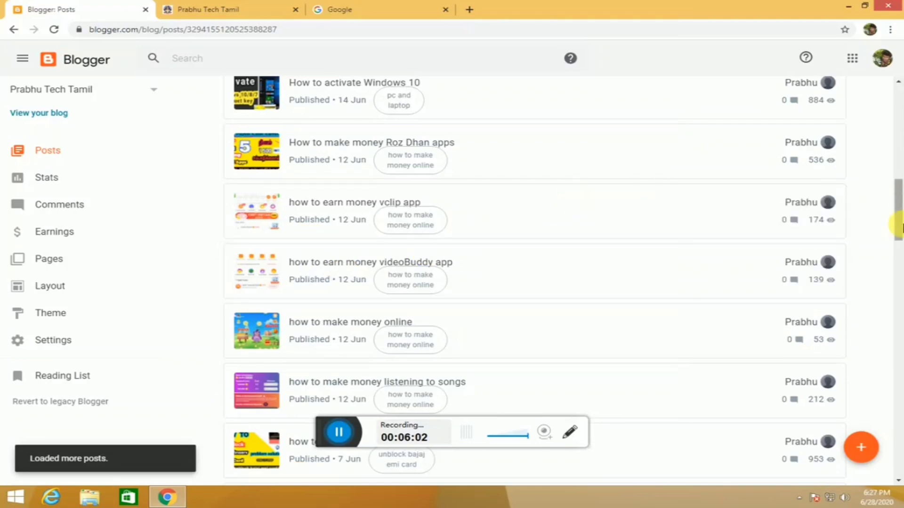